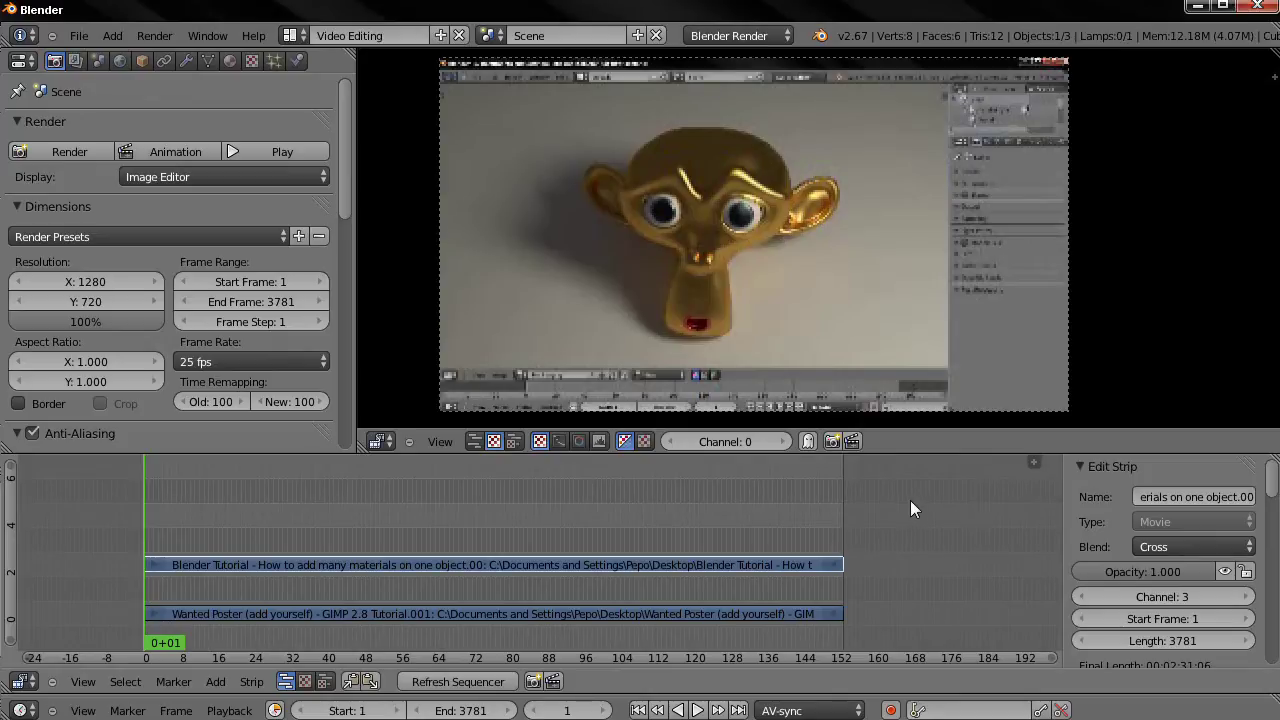
Step: Pan the sequencer and preview, then select the Blender Tutorial strip
middle_drag(896, 508, 810, 497)
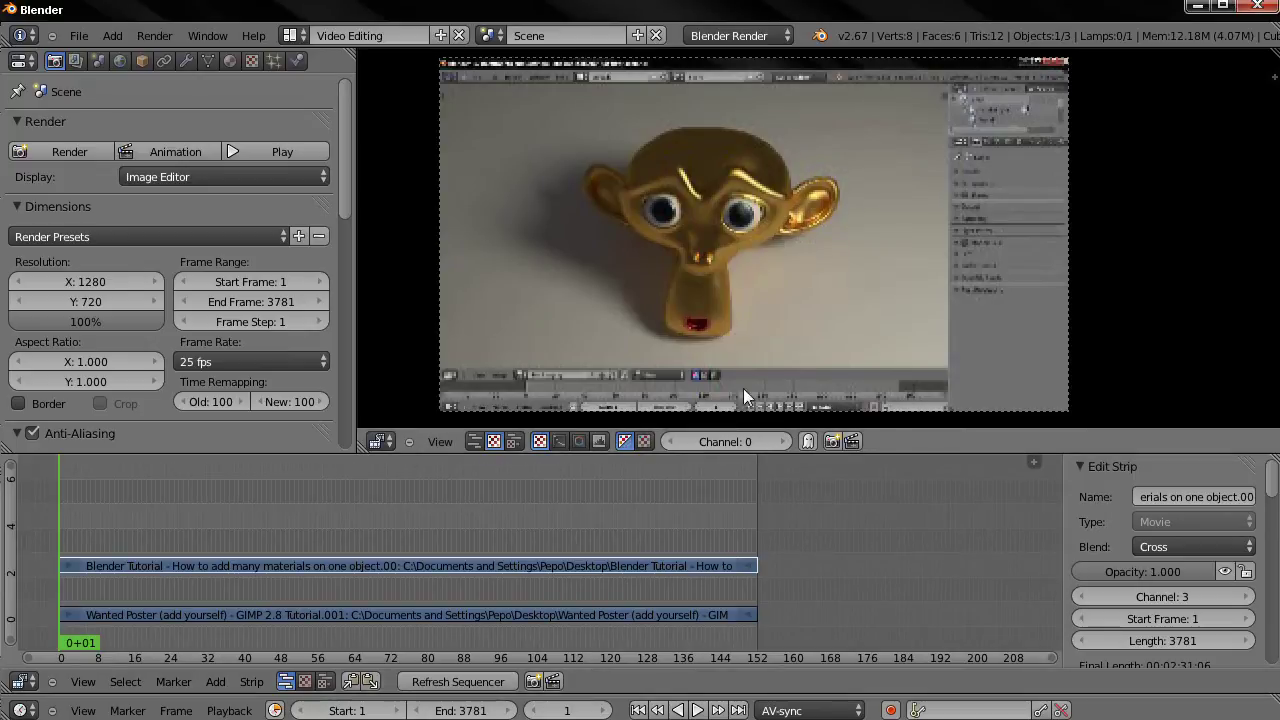
middle_drag(743, 388, 592, 128)
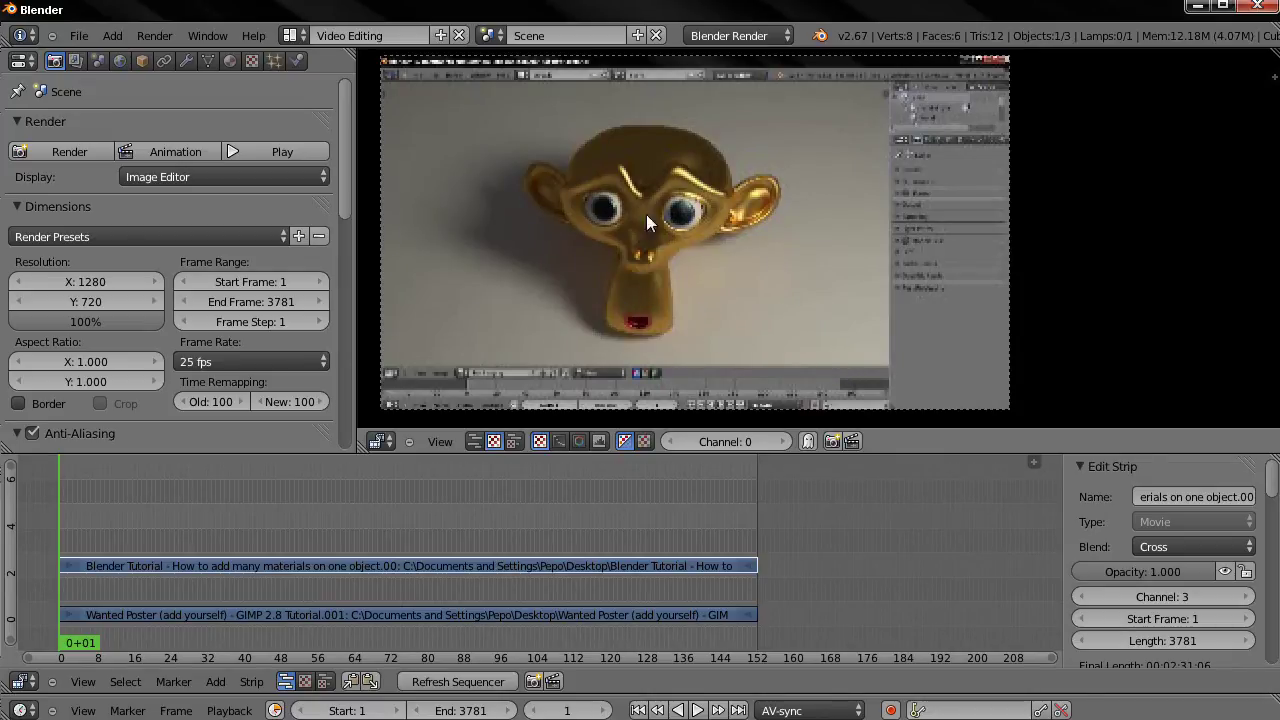
scroll(700, 285, down, 2)
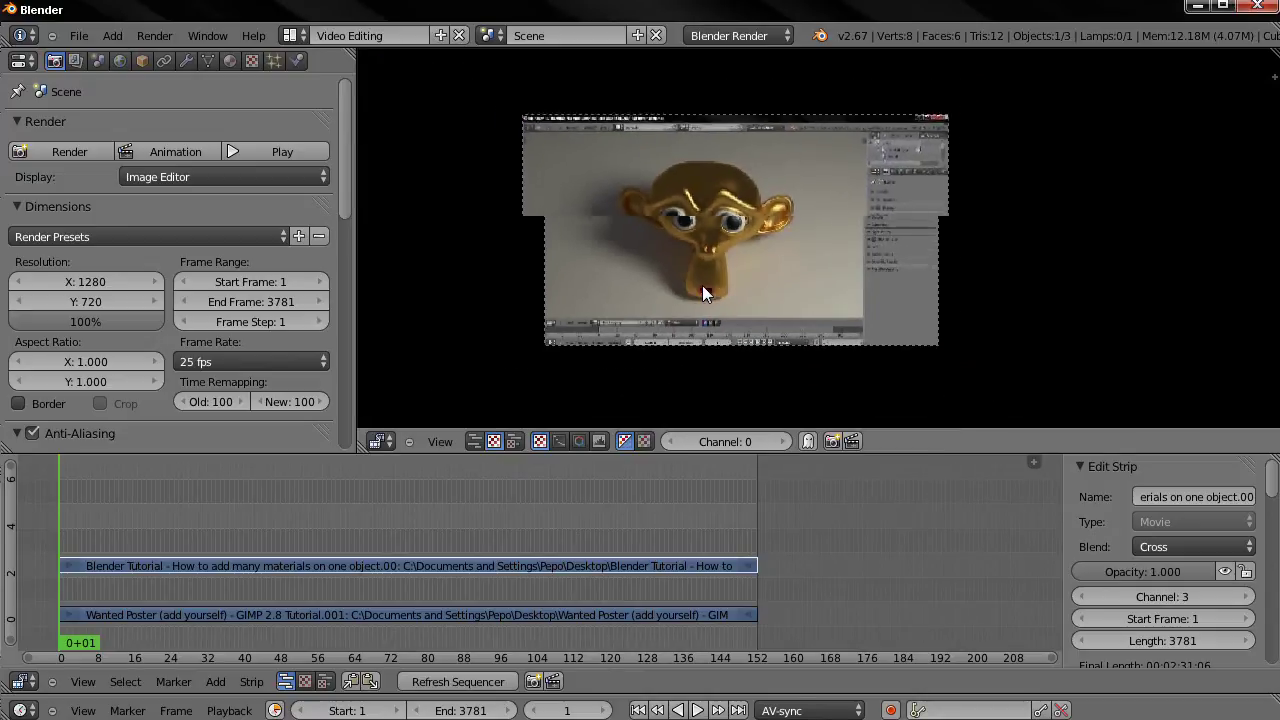
scroll(702, 288, up, 2)
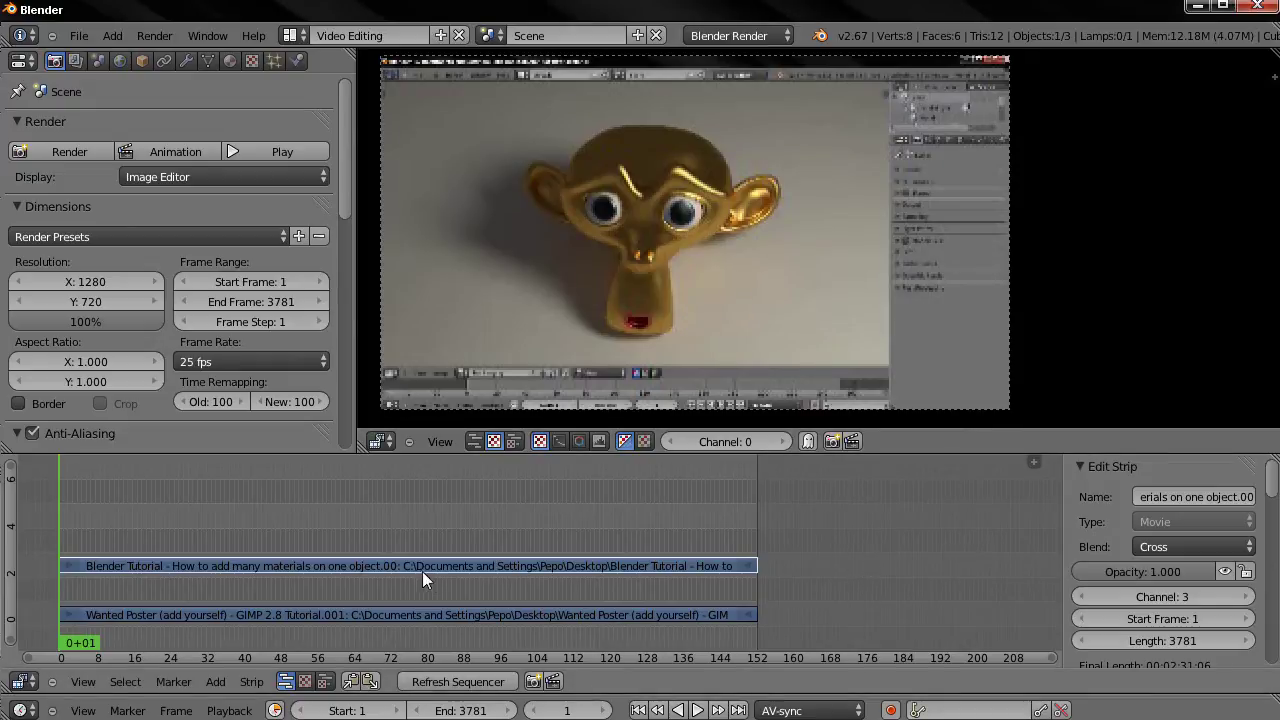
right_click(376, 614)
right_click(385, 573)
right_click(377, 614)
right_click(381, 563)
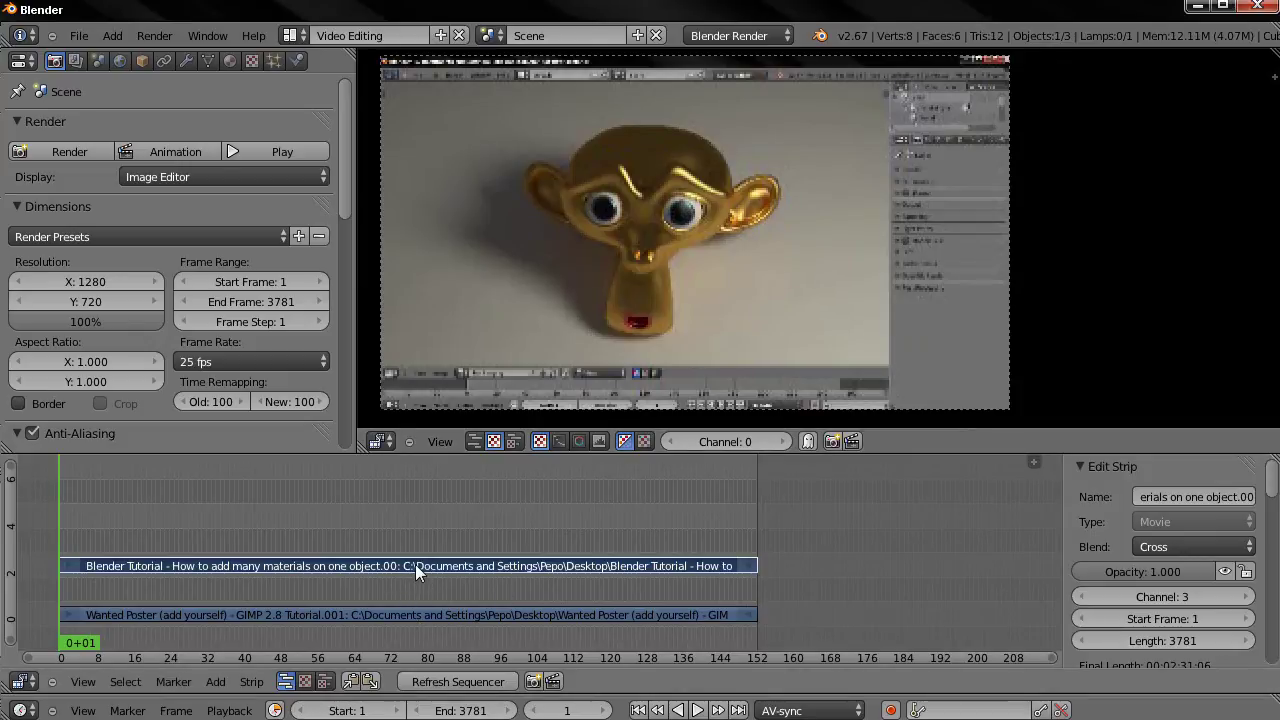
Step: Add a Transform effect strip on the tutorial clip with Alpha Over blending
click(215, 681)
mouse_move(253, 543)
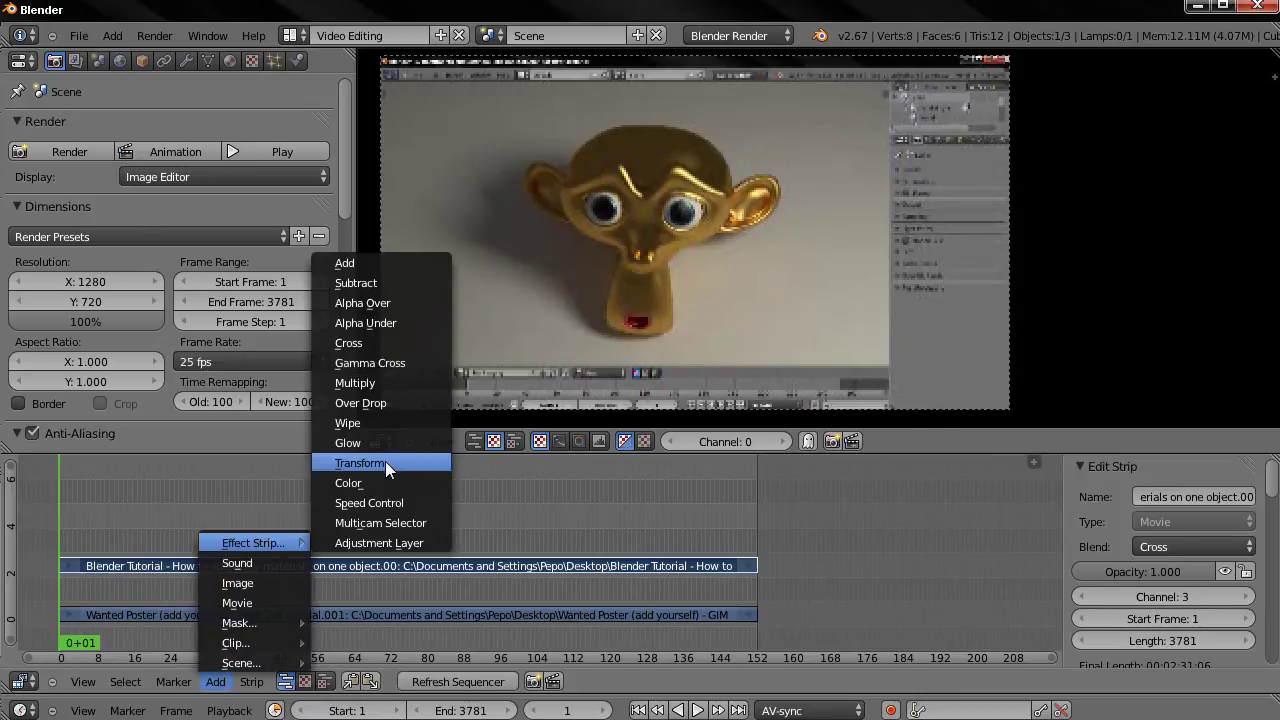
click(385, 463)
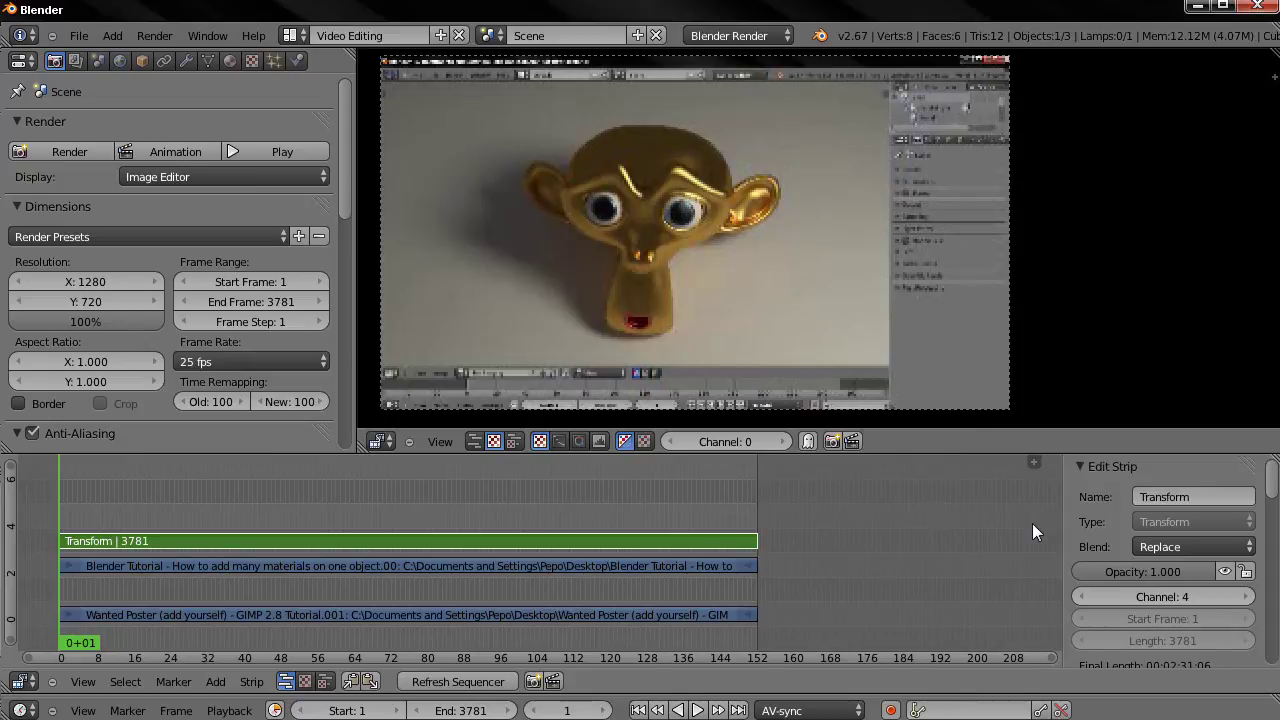
click(1160, 546)
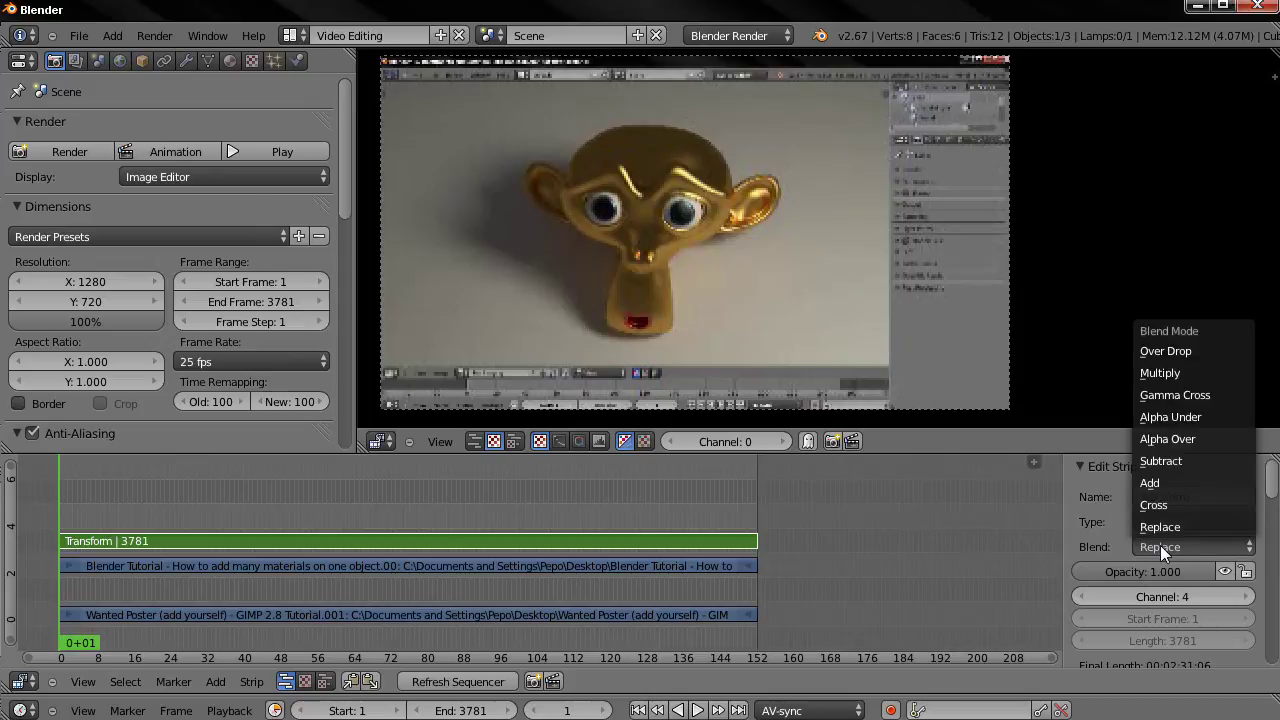
click(1161, 438)
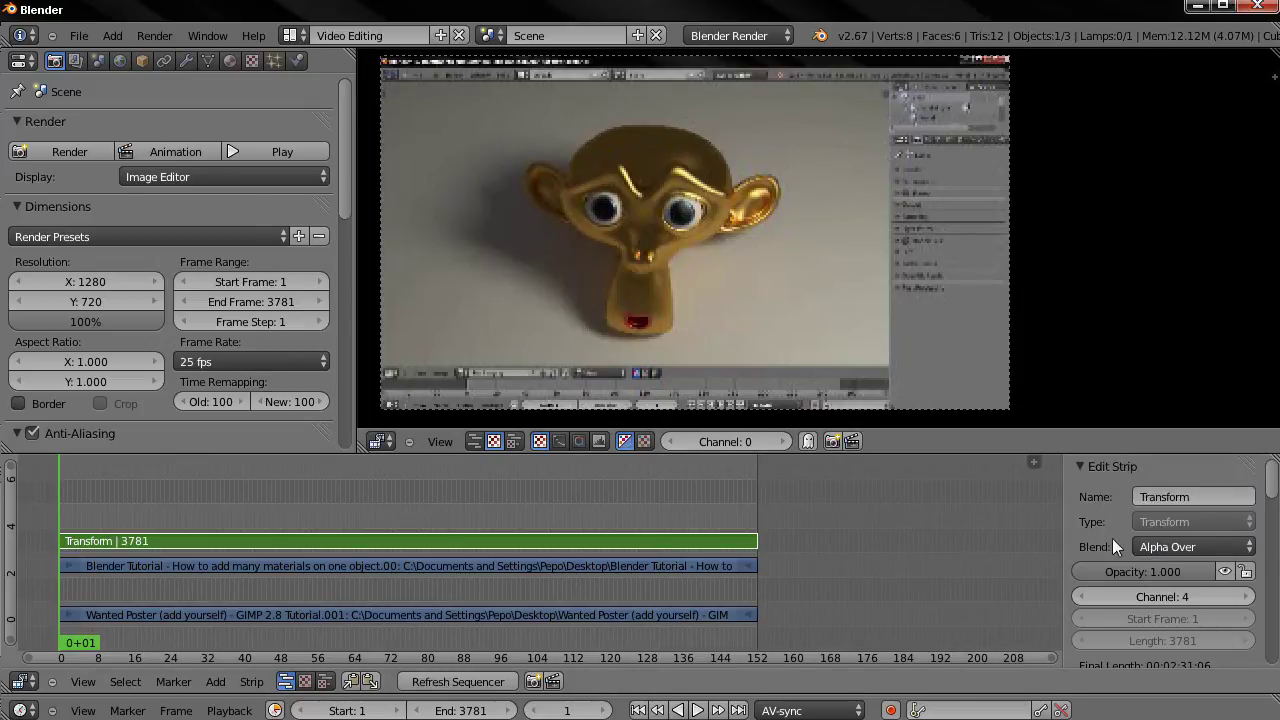
right_click(669, 565)
right_click(748, 543)
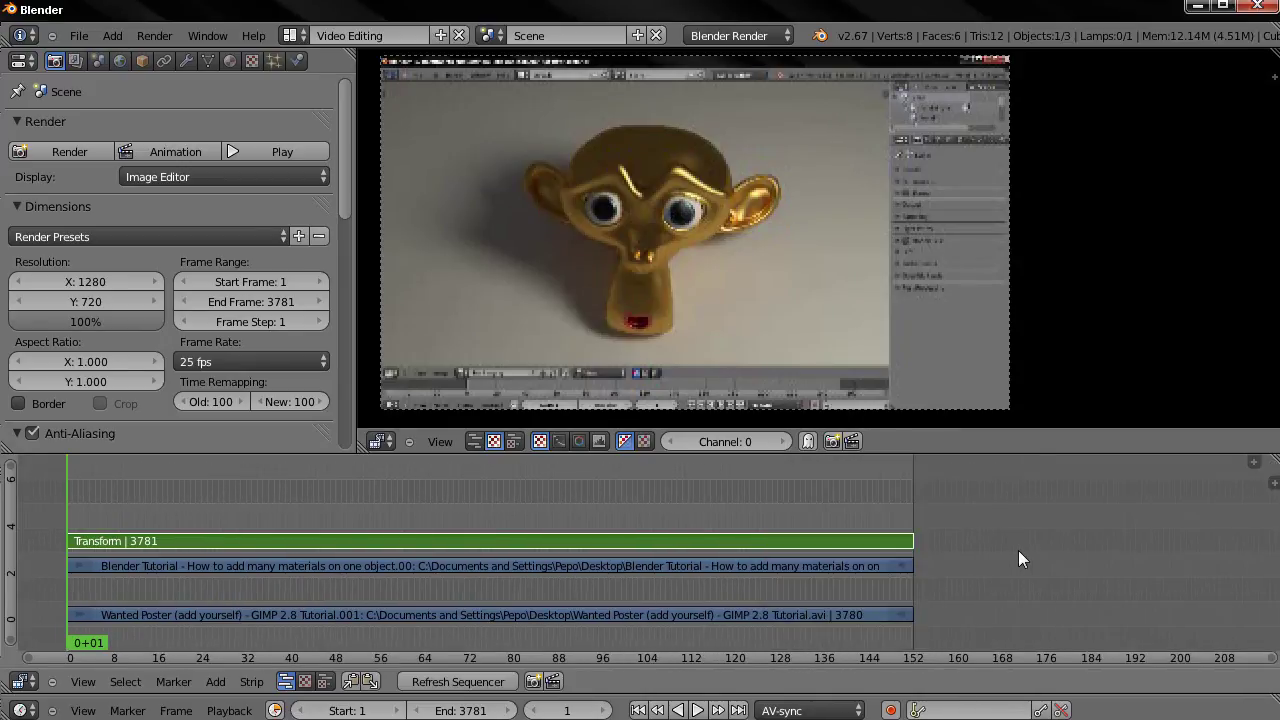
Step: Show the Properties sidebar and mute the Blender Tutorial movie strip with H
click(81, 682)
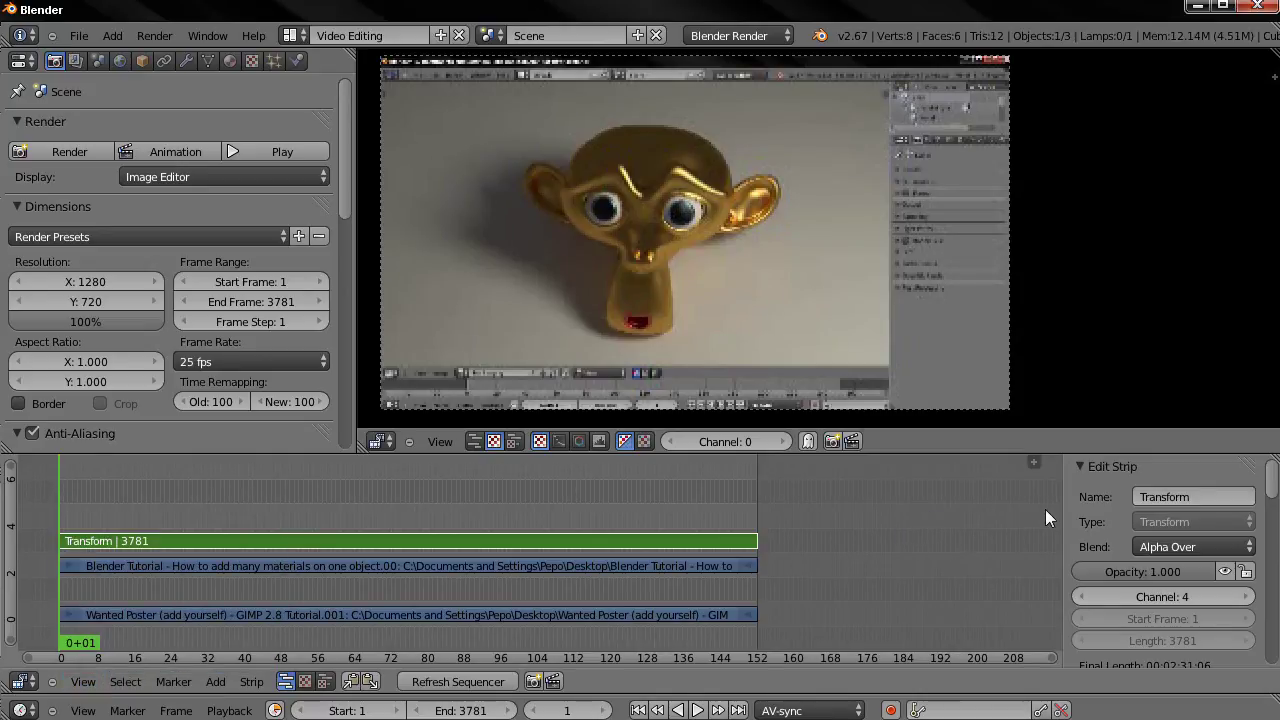
right_click(361, 566)
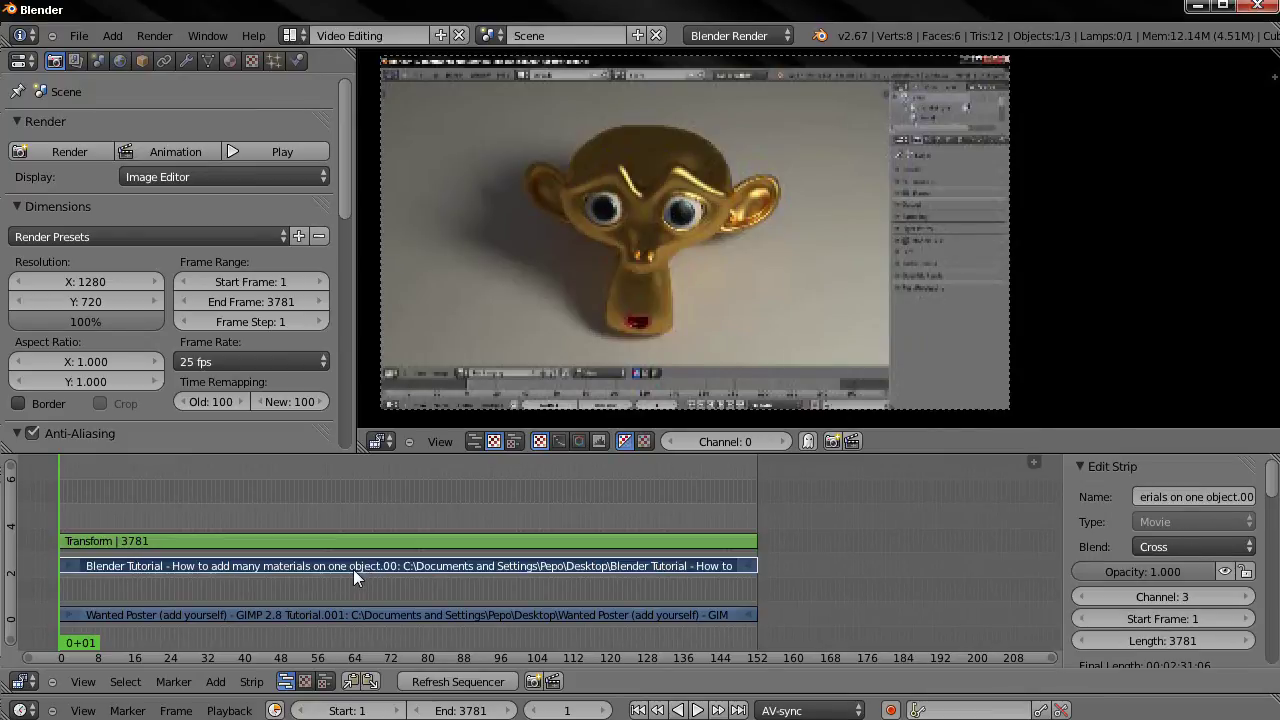
click(251, 681)
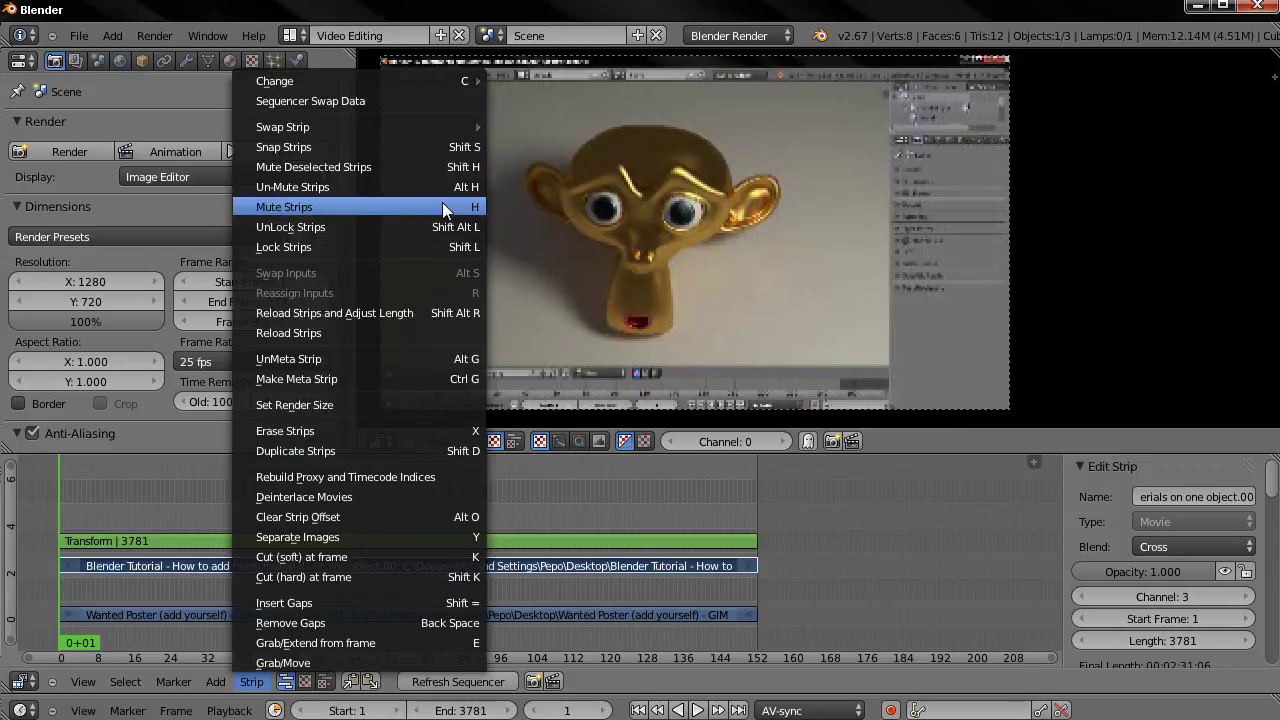
key(h)
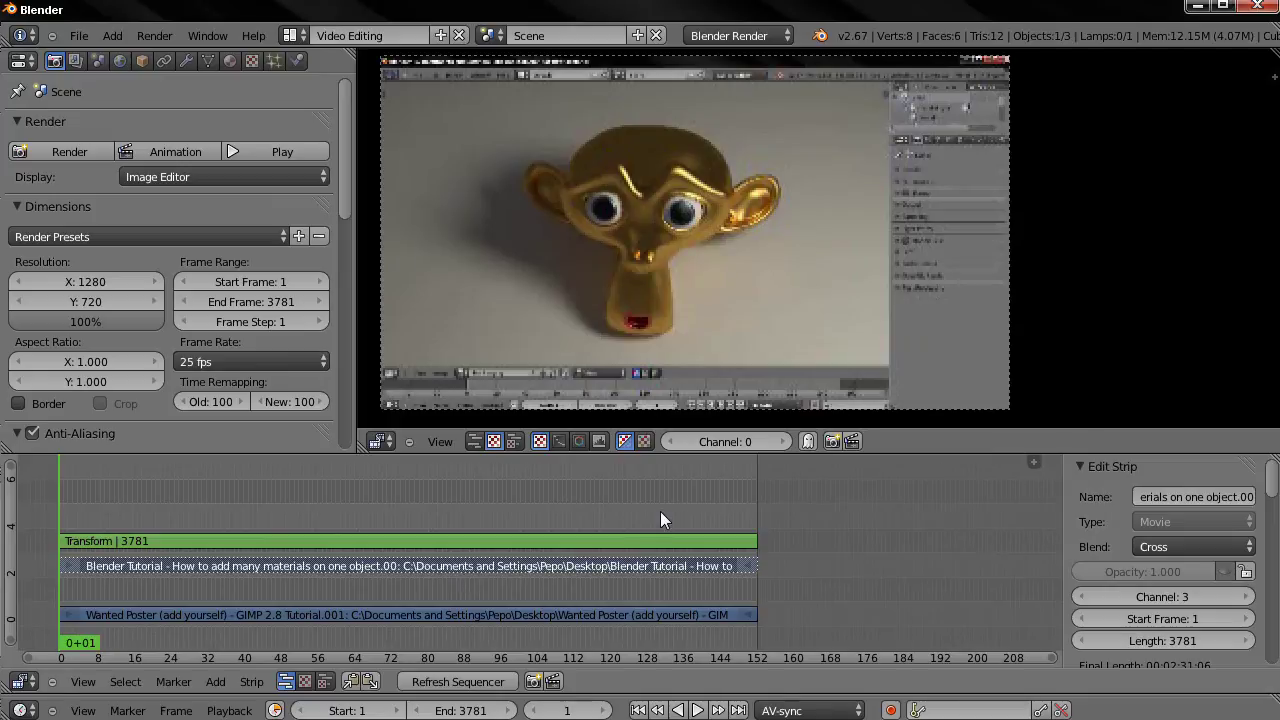
Step: Turn on Uniform Scale for the Transform strip and set Scale to 0.25
click(575, 540)
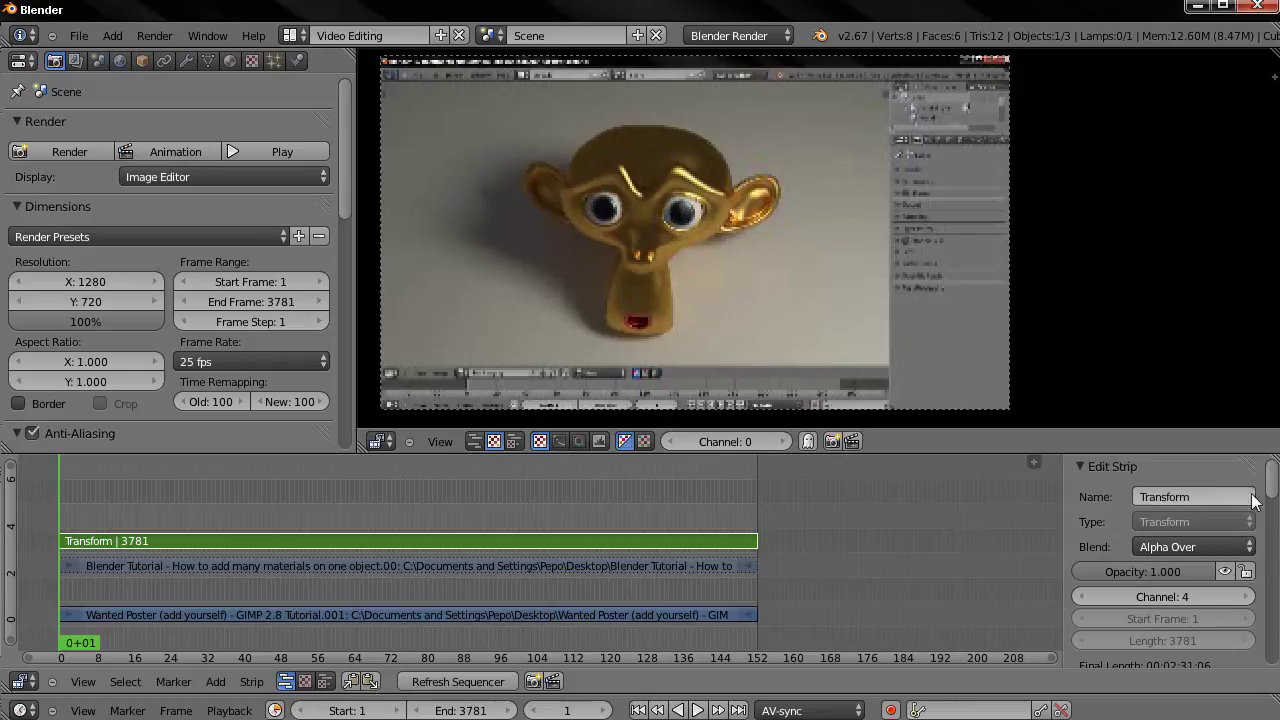
mouse_move(1272, 487)
mouse_down()
mouse_move(1273, 510)
mouse_move(1223, 560)
mouse_up()
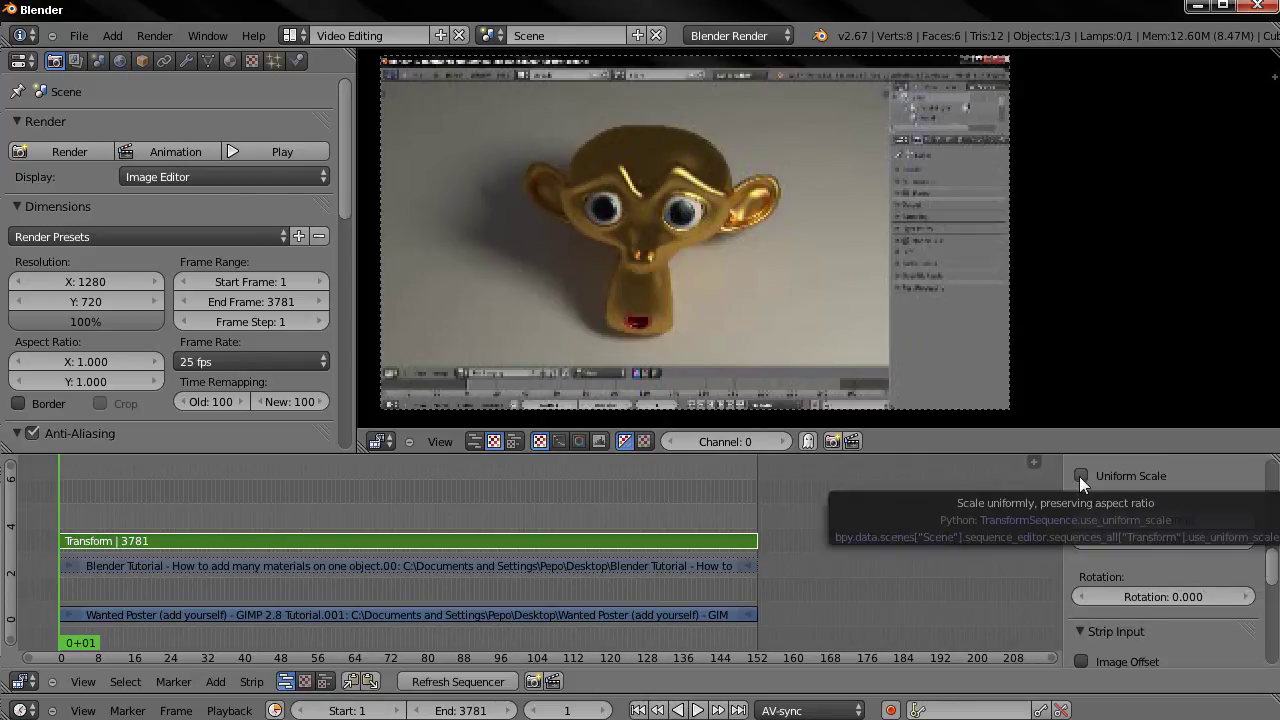
click(1079, 476)
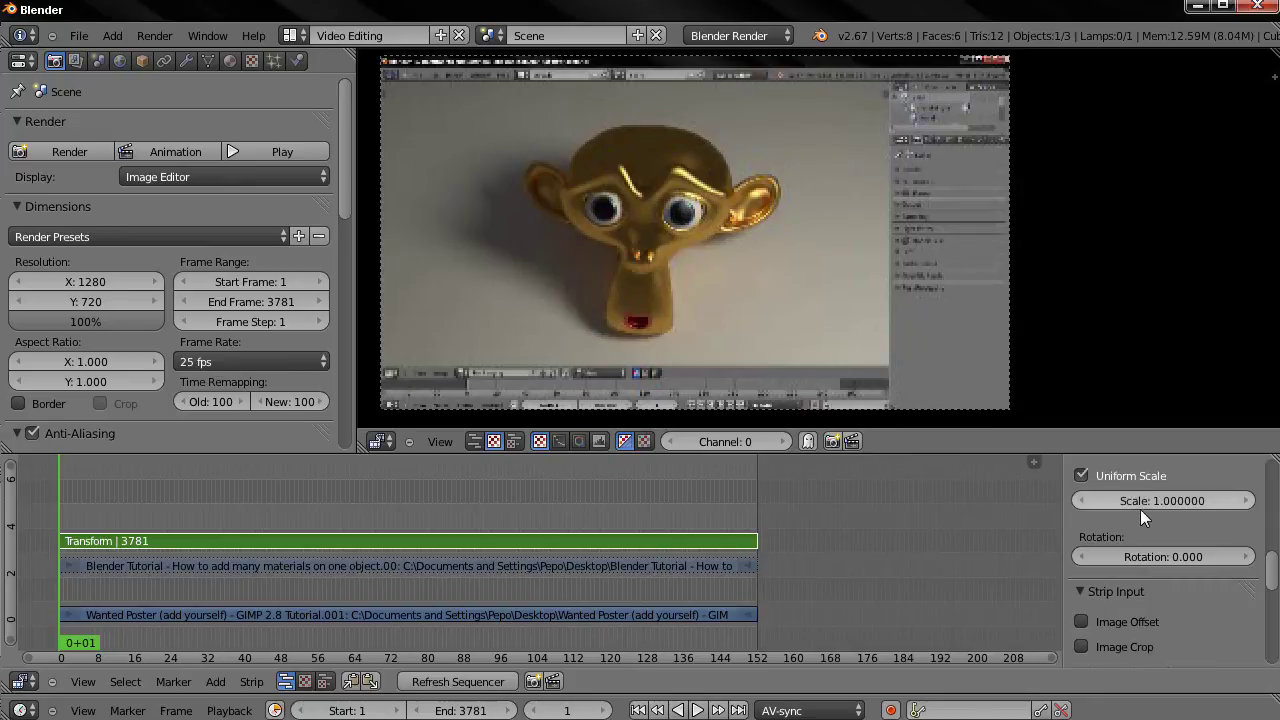
click(1120, 500)
text(0.)
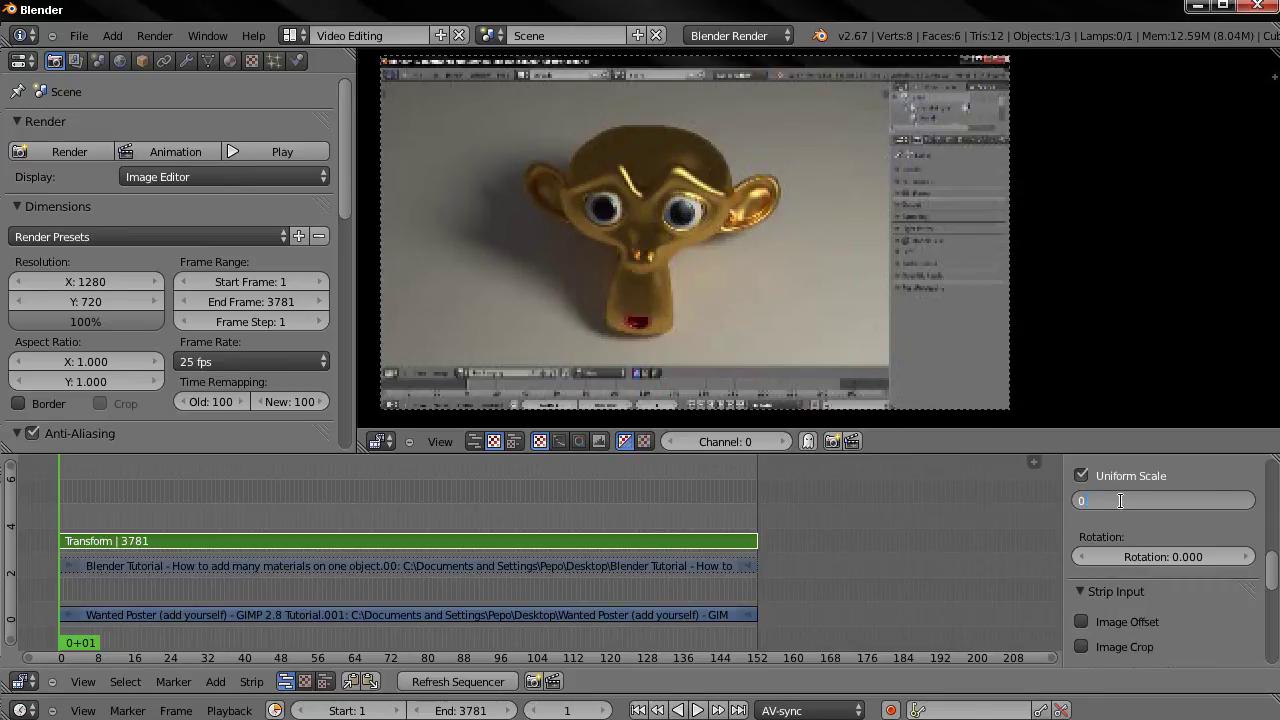
text(25)
key(Return)
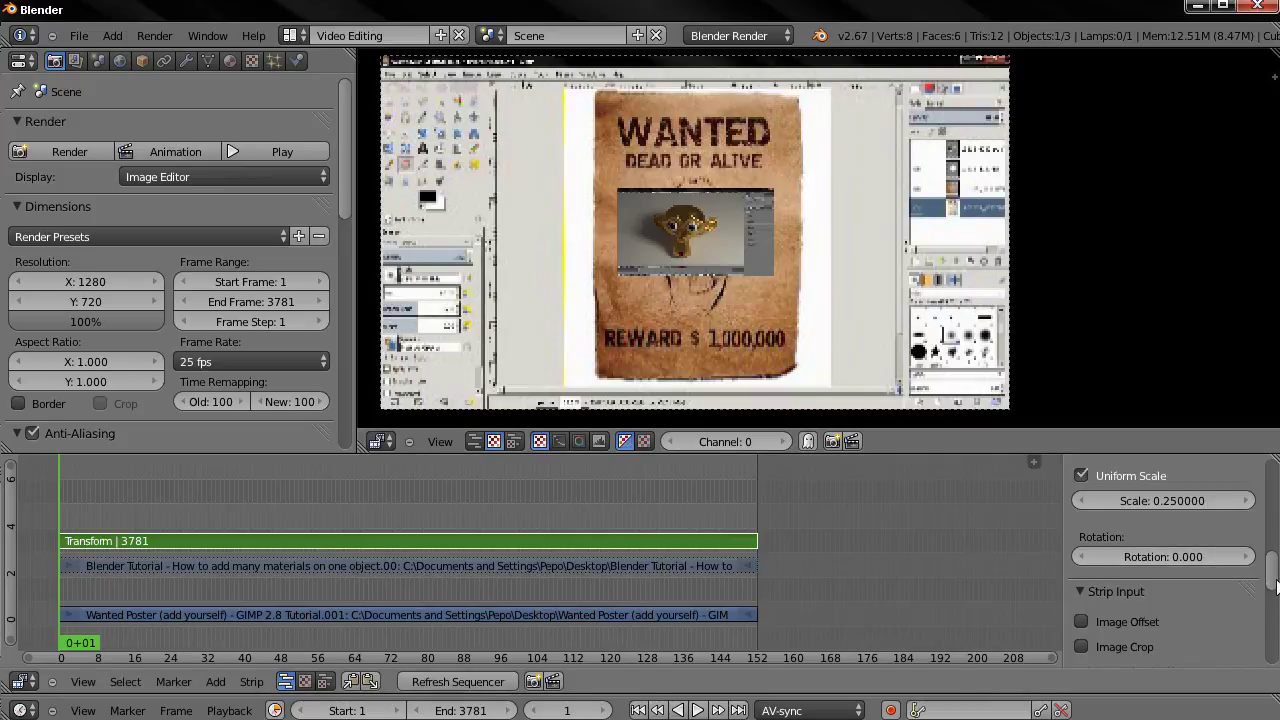
Step: Set the Transform strip position to X 38 and Y -38 percent
drag(1276, 588, 1270, 556)
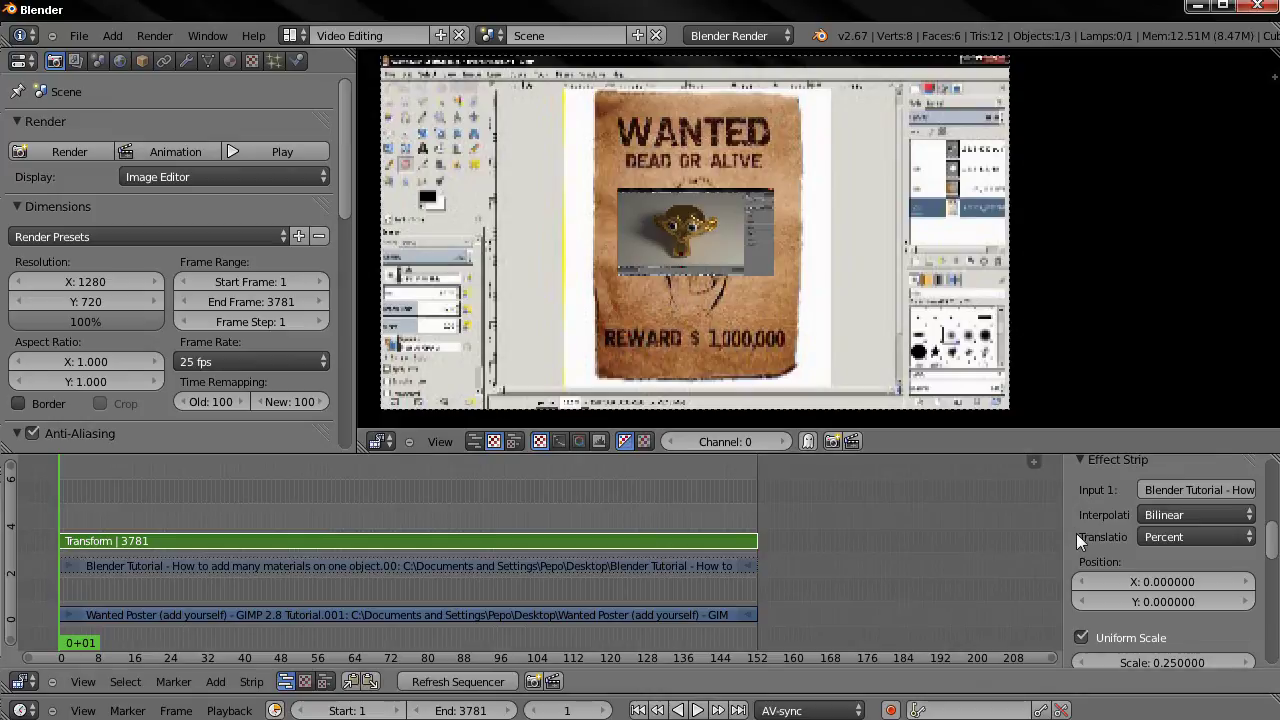
click(1130, 583)
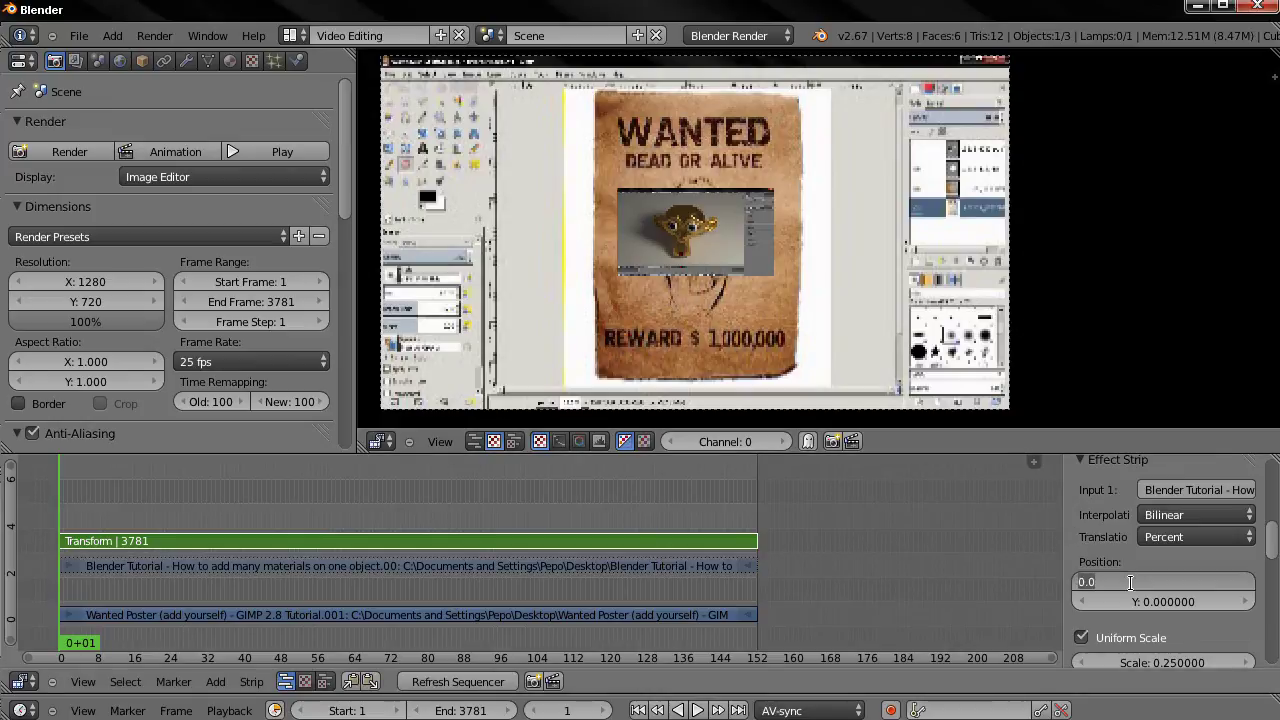
text(38)
key(Return)
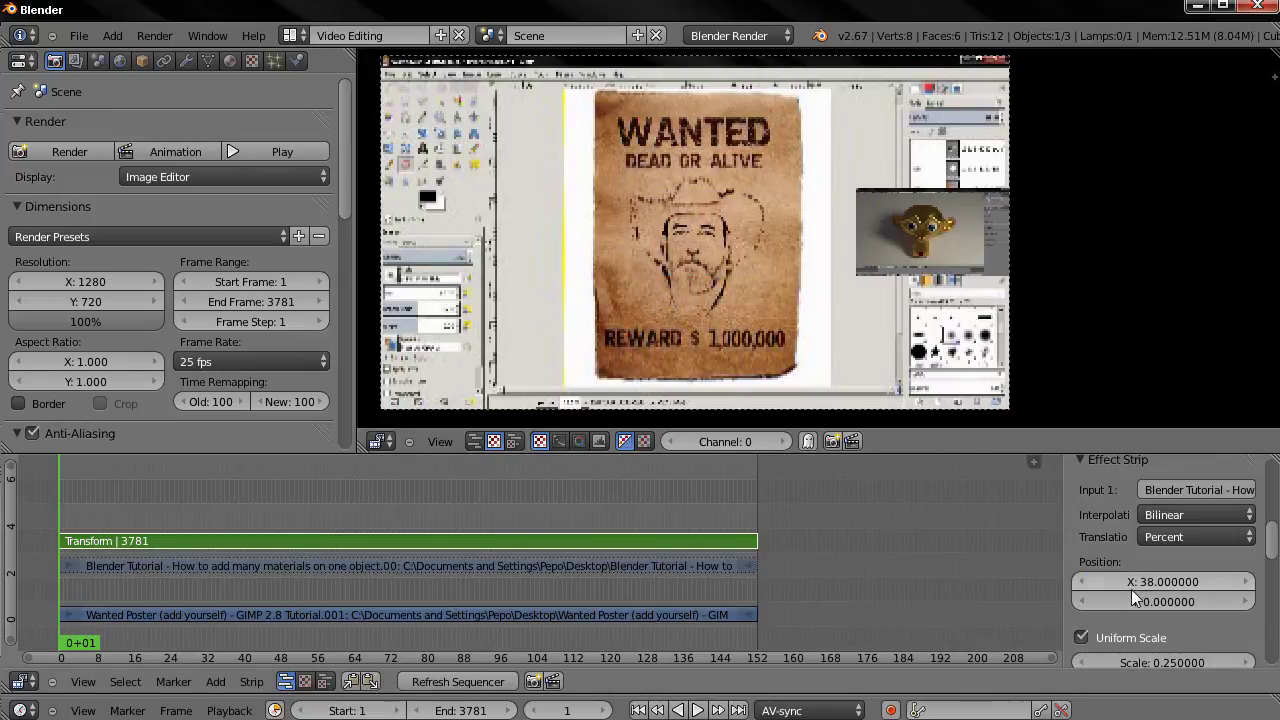
click(1130, 598)
key(BackSpace)
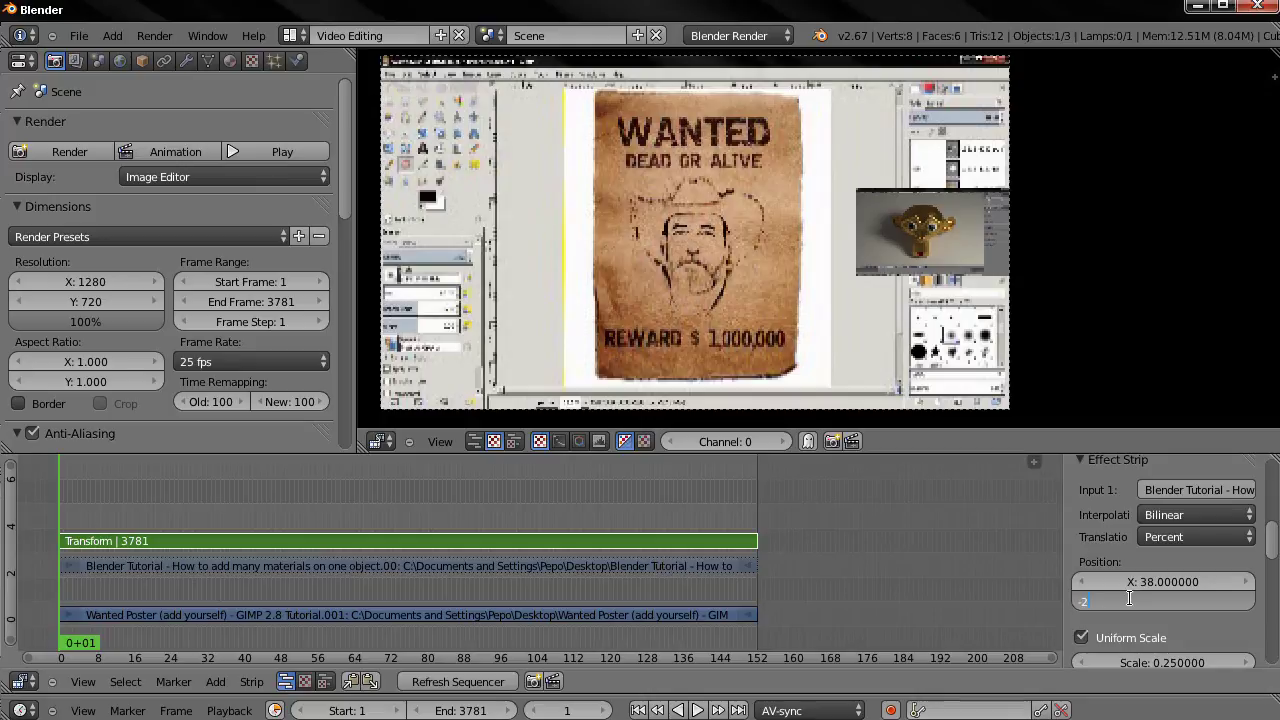
text(-38)
key(Return)
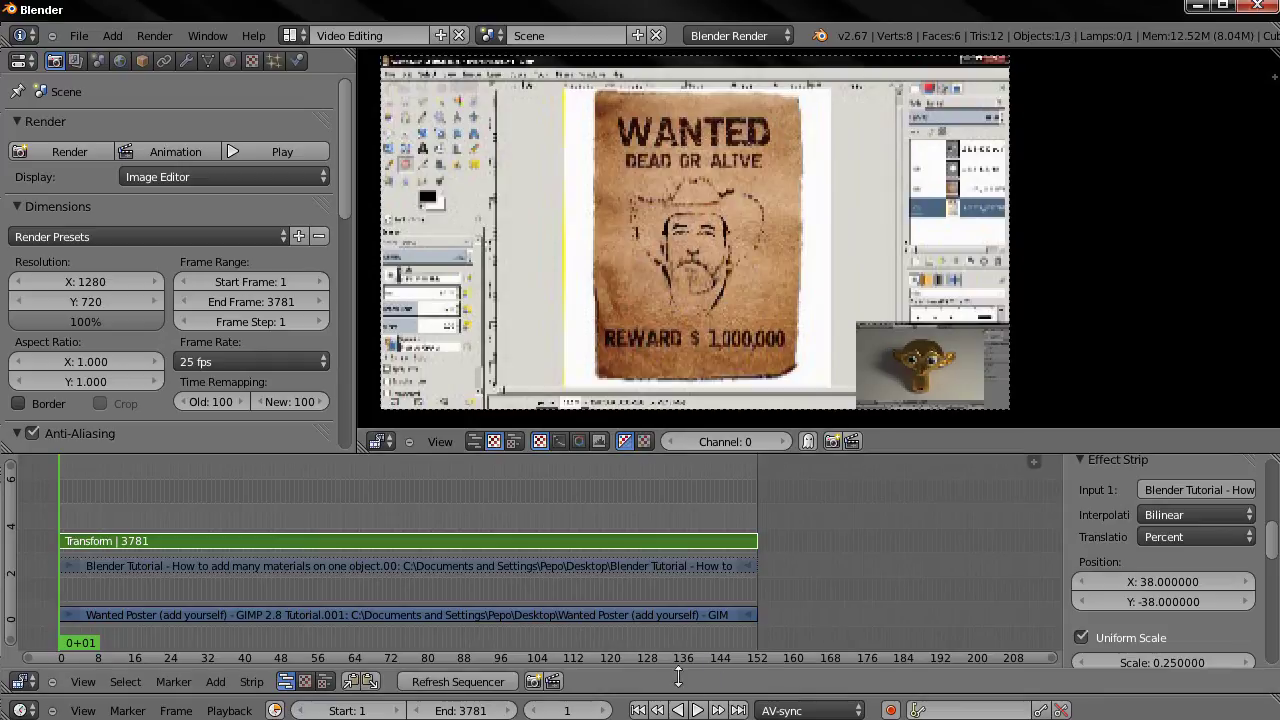
Step: Play the sequence with Alt+A and jump to later frames to check the inset
key(alt+a)
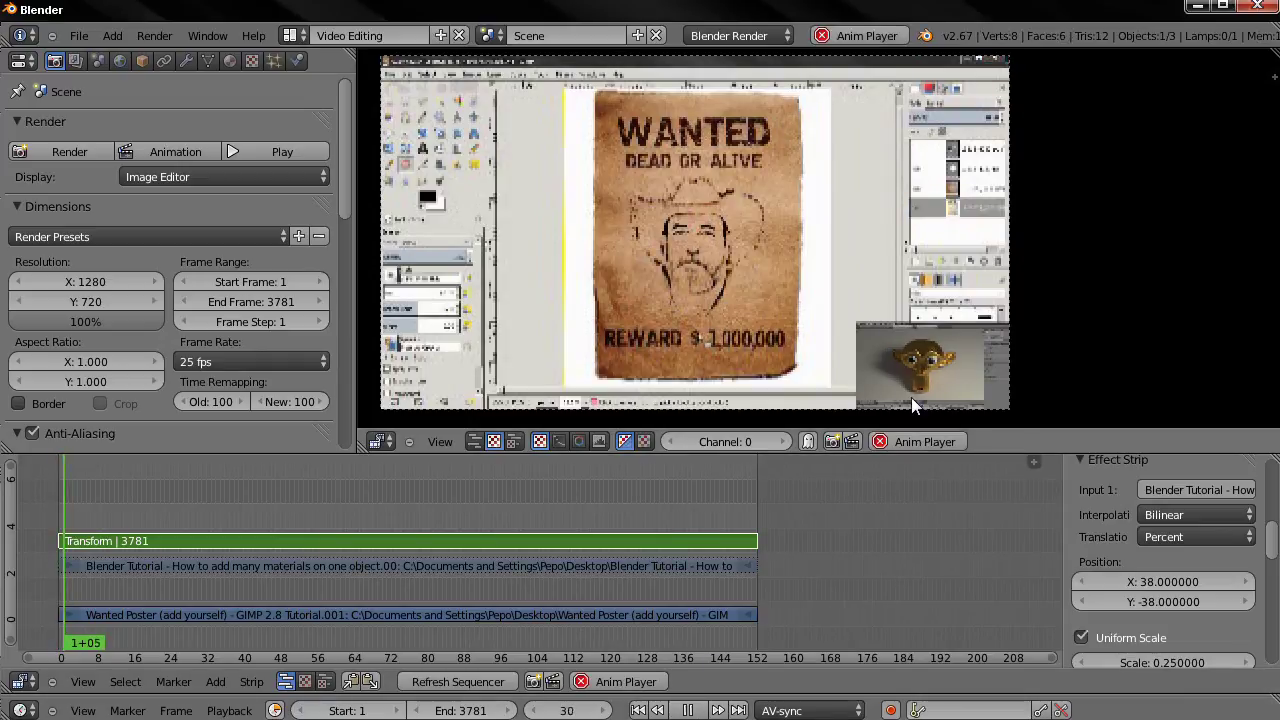
click(616, 635)
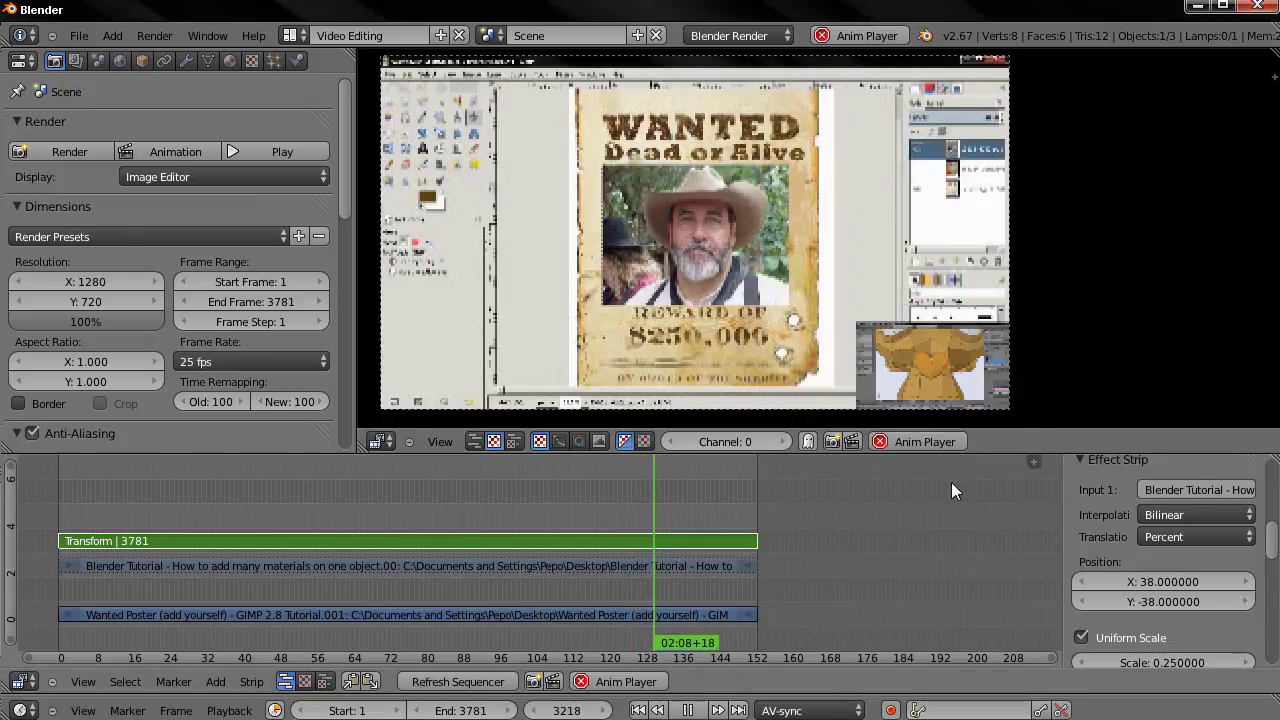
click(694, 630)
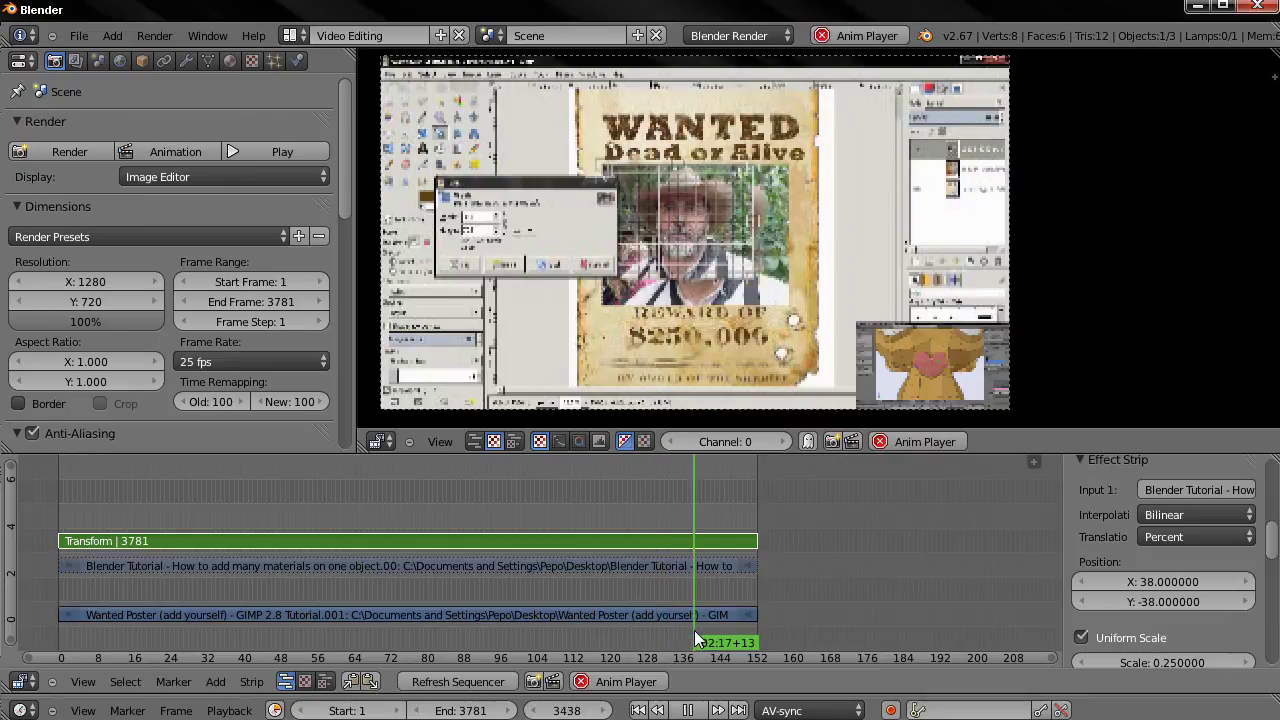